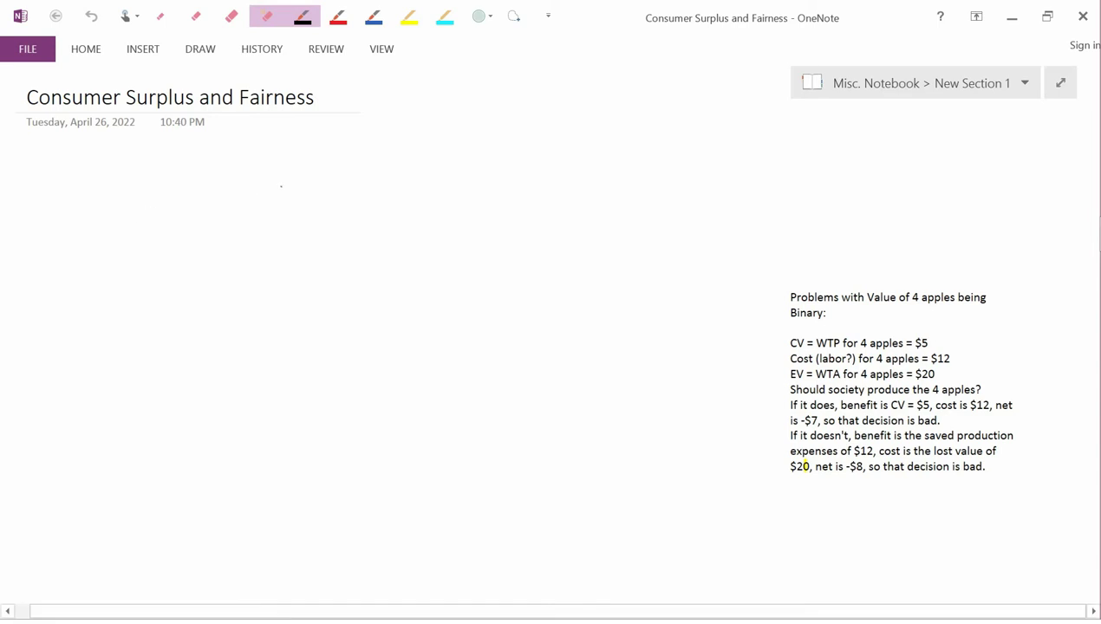
Step: Draw the upper and lower roads branching apart, label route B, and add a zigzag divider between them
mouse_move(347, 182)
mouse_down()
mouse_move(385, 180)
mouse_move(438, 146)
mouse_move(527, 187)
mouse_move(586, 189)
mouse_up()
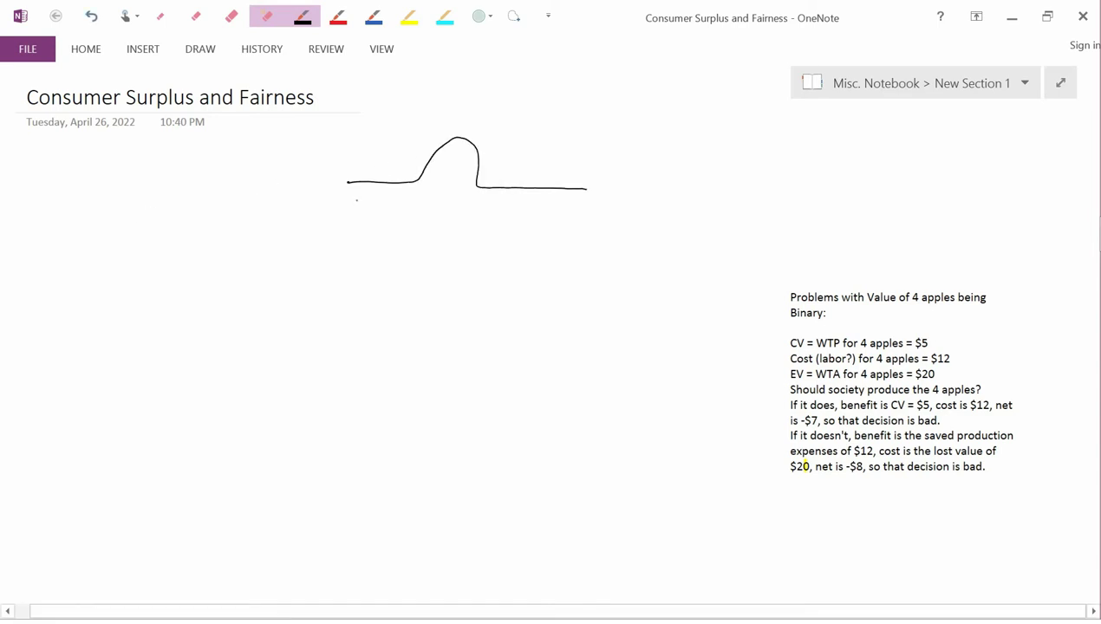
mouse_move(356, 200)
mouse_down()
mouse_move(407, 199)
mouse_move(419, 234)
mouse_move(465, 236)
mouse_move(479, 206)
mouse_move(586, 207)
mouse_move(590, 189)
mouse_move(612, 185)
mouse_move(630, 192)
mouse_move(593, 217)
mouse_move(617, 222)
mouse_up()
drag(617, 208, 619, 223)
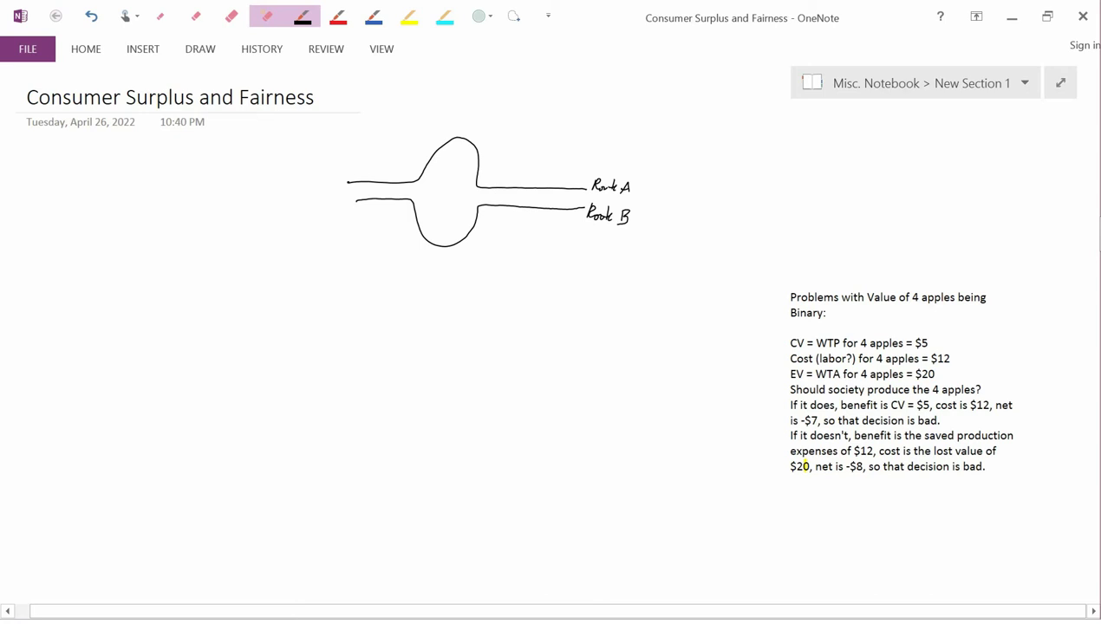
drag(444, 164, 443, 217)
Step: Draw boxes on the top and bottom routes labelled 'rich people' and 'poor people', plus an L-shaped axis at left
mouse_move(450, 130)
mouse_down()
mouse_move(456, 151)
mouse_move(473, 131)
mouse_move(447, 129)
mouse_up()
mouse_move(433, 232)
mouse_down()
mouse_move(434, 258)
mouse_move(446, 259)
mouse_move(452, 232)
mouse_move(434, 232)
mouse_up()
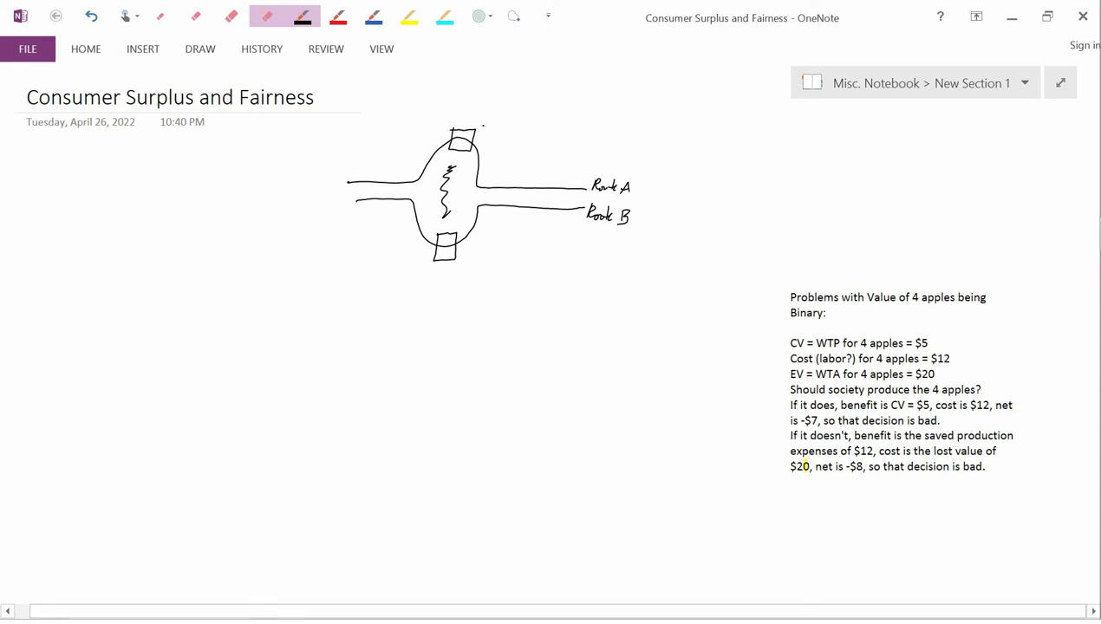
mouse_move(477, 128)
mouse_down()
mouse_move(507, 118)
mouse_move(511, 127)
mouse_up()
mouse_move(521, 120)
mouse_down()
mouse_move(519, 132)
mouse_move(553, 126)
mouse_up()
mouse_move(445, 267)
mouse_down()
mouse_move(467, 283)
mouse_move(486, 270)
mouse_move(500, 289)
mouse_move(517, 285)
mouse_up()
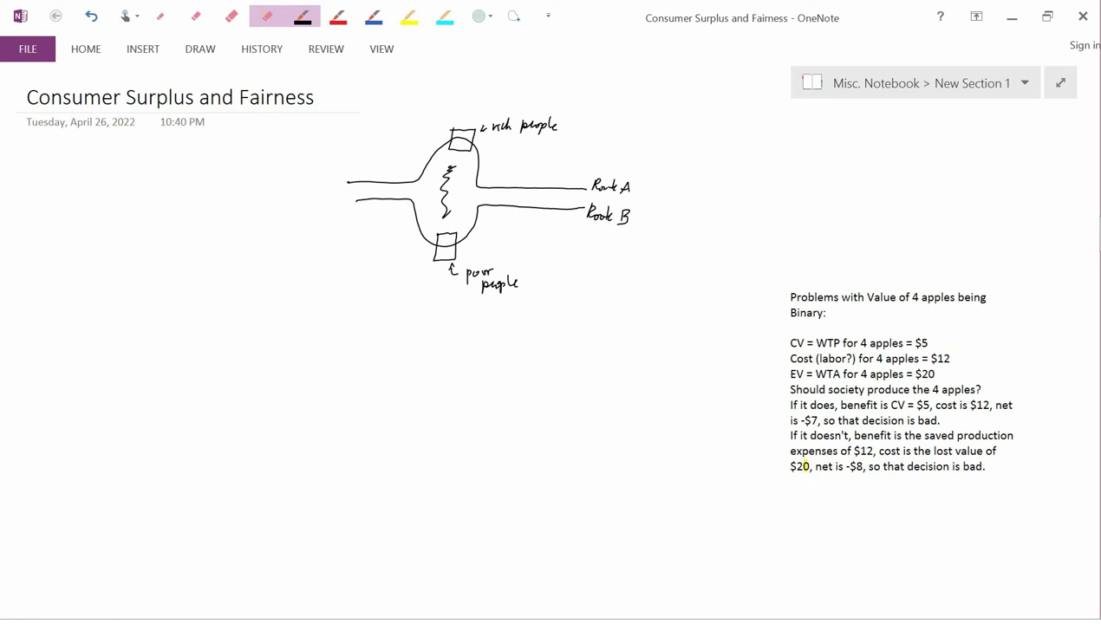
mouse_move(100, 221)
mouse_down()
mouse_move(94, 336)
mouse_move(211, 335)
mouse_up()
Step: Draw a second empty axis beside the first and handwrite the heading 'Demand for housing' above both
mouse_move(237, 211)
mouse_down()
mouse_move(236, 321)
mouse_move(274, 334)
mouse_move(348, 334)
mouse_up()
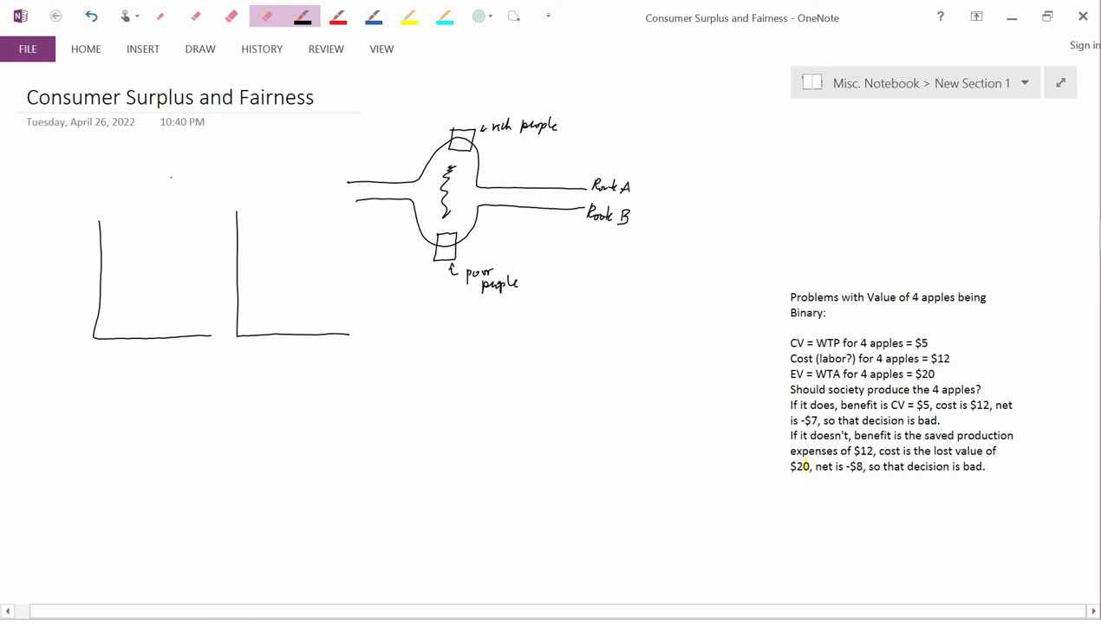
mouse_move(168, 169)
mouse_down()
mouse_move(166, 186)
mouse_move(218, 175)
mouse_move(288, 191)
mouse_move(295, 206)
mouse_up()
click(221, 221)
mouse_move(79, 213)
mouse_down()
mouse_move(79, 229)
mouse_move(84, 218)
mouse_up()
Step: Label both graphs' axes P and Q and caption them 'Rich People' and 'Poor People'
drag(226, 211, 225, 224)
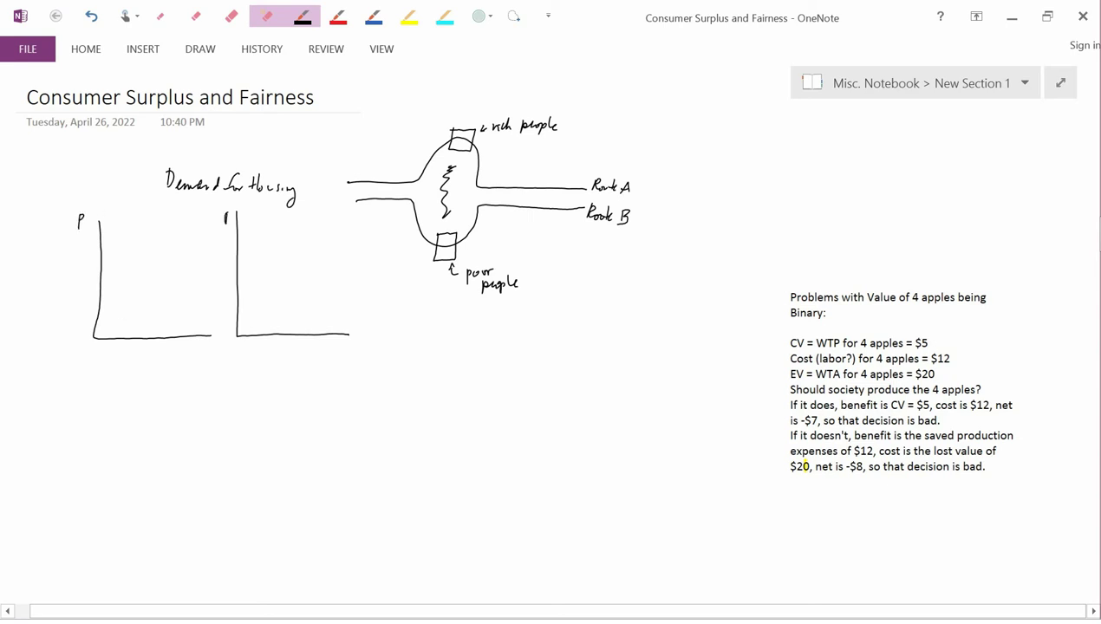
drag(213, 344, 211, 347)
drag(350, 341, 355, 358)
mouse_move(120, 382)
mouse_down()
mouse_move(153, 376)
mouse_move(184, 392)
mouse_move(191, 377)
mouse_move(196, 391)
mouse_up()
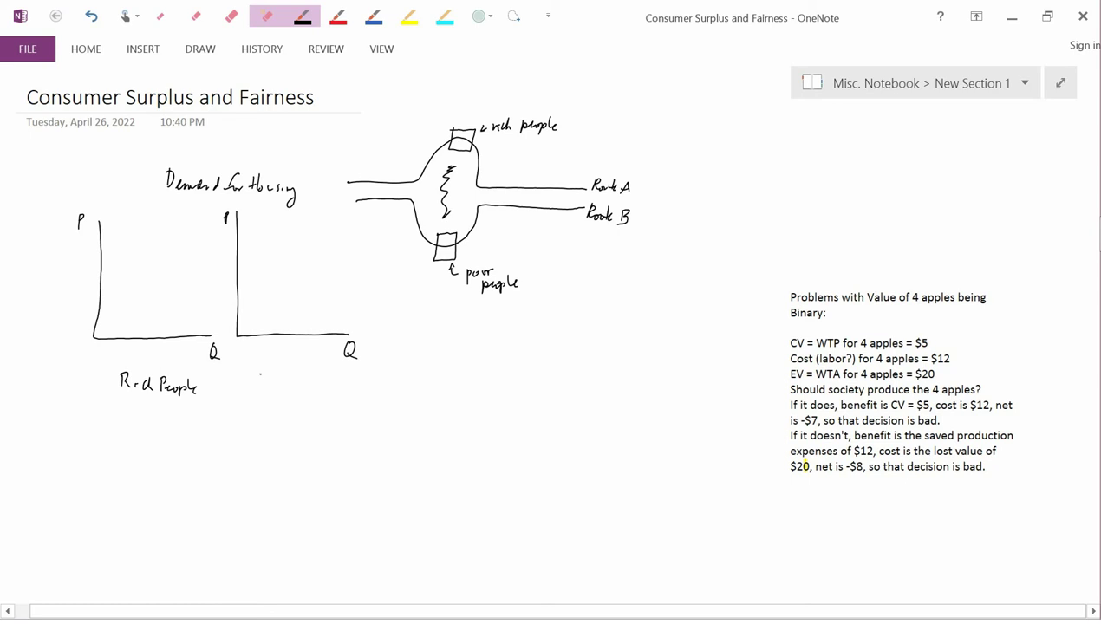
drag(257, 372, 260, 380)
drag(263, 381, 336, 390)
Step: Draw a flat low demand curve on the poor graph and a steep D curve on the rich graph
drag(240, 314, 337, 329)
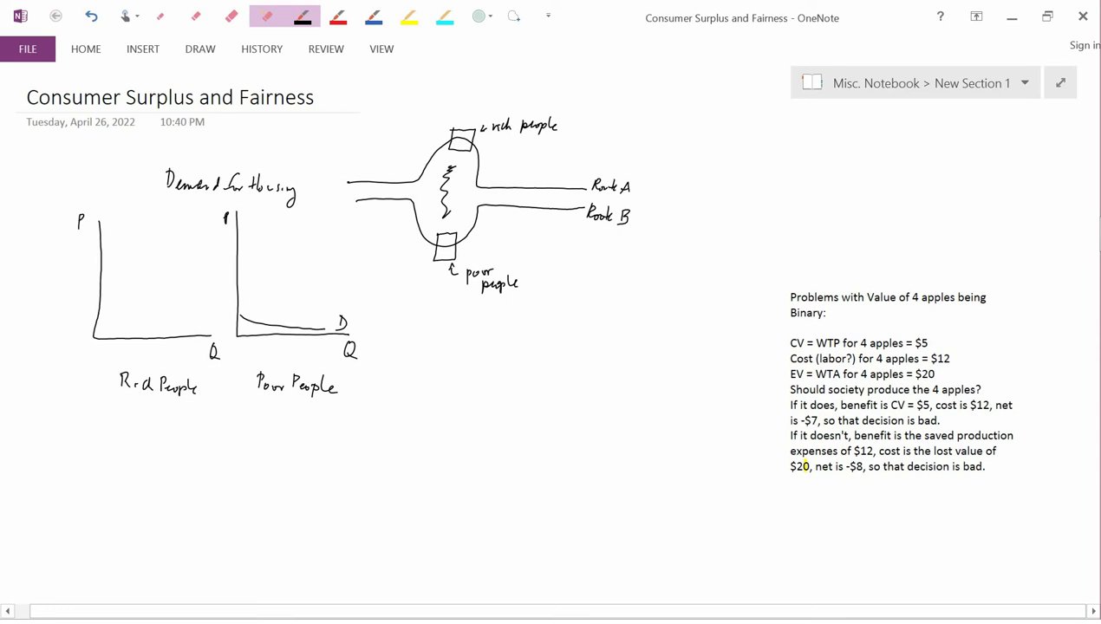
mouse_move(201, 330)
mouse_down()
mouse_move(148, 275)
mouse_move(124, 209)
mouse_move(136, 233)
mouse_up()
drag(136, 221, 145, 228)
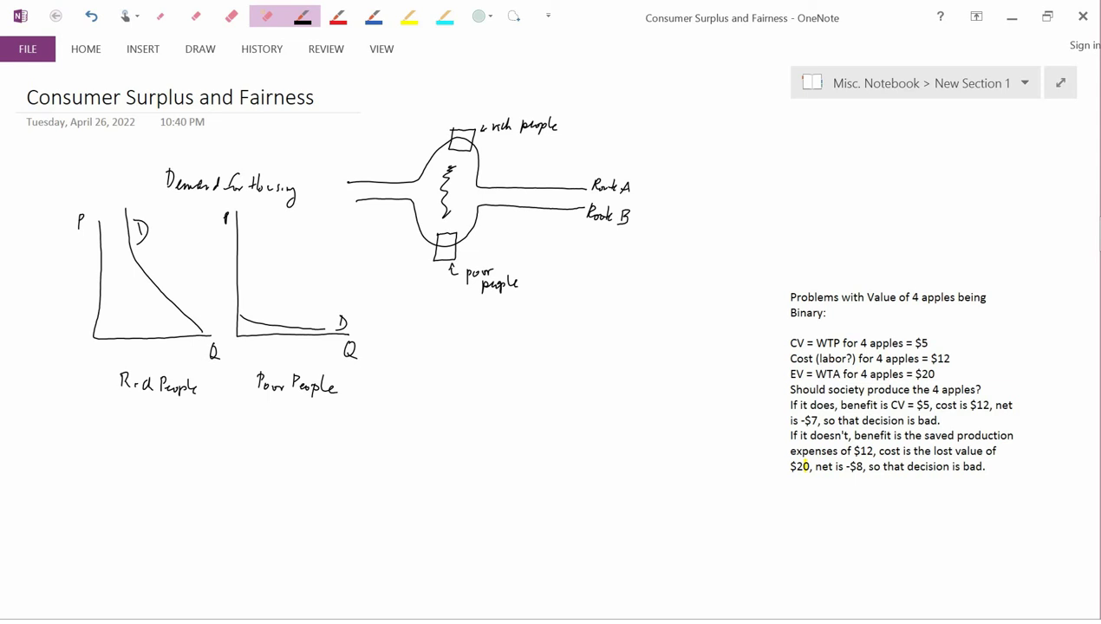
Step: Write quantity 40 on the Q axis of both the Poor People and Rich People graphs
drag(293, 345, 304, 351)
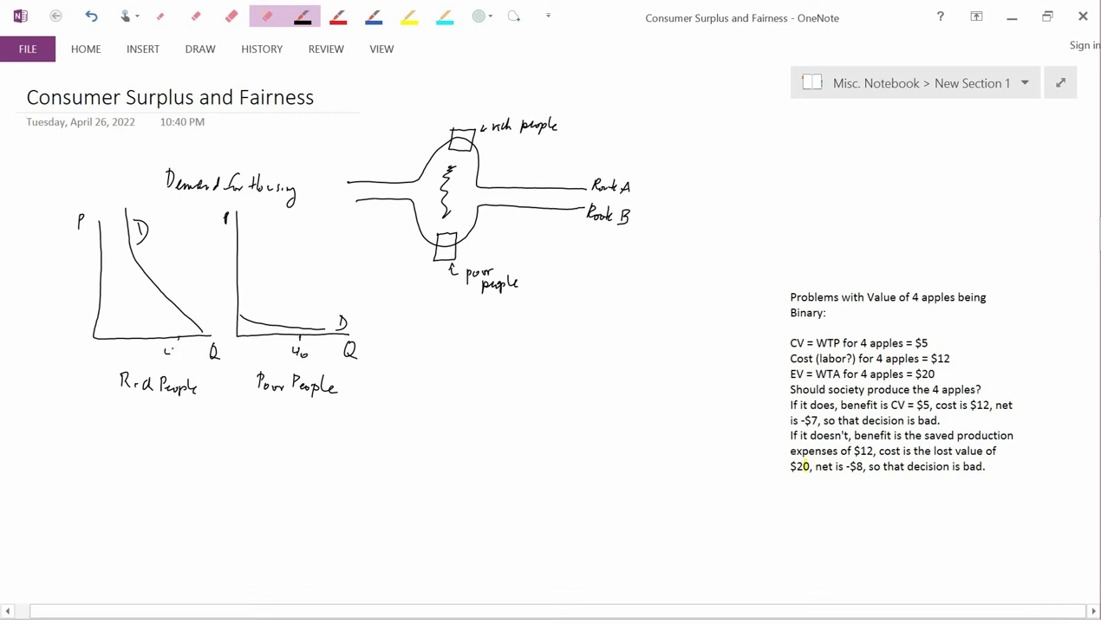
drag(171, 346, 172, 355)
drag(179, 351, 179, 352)
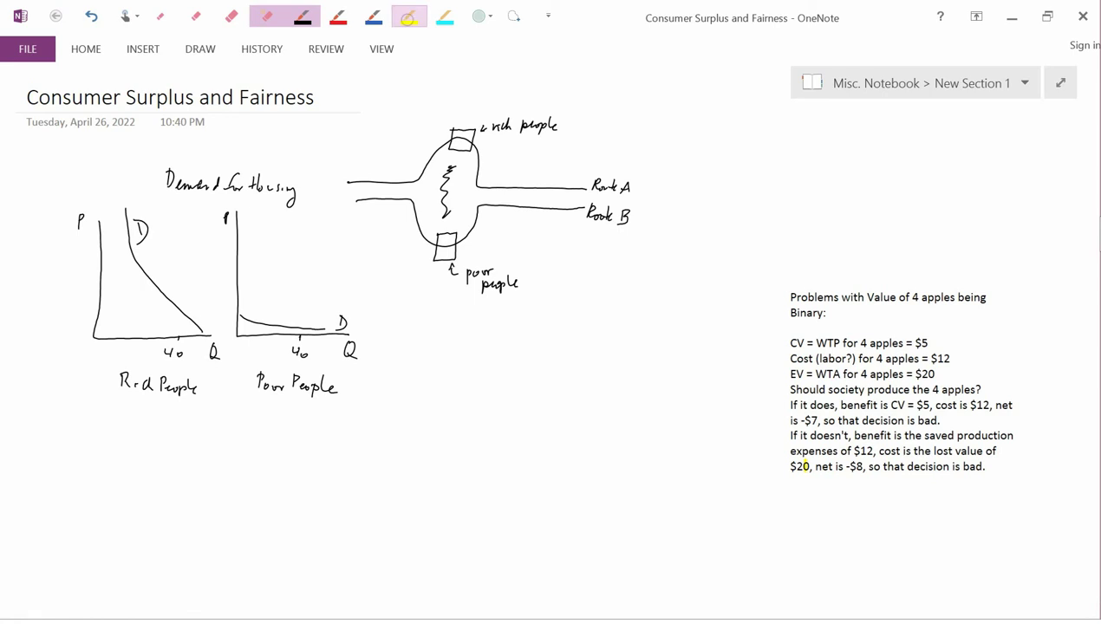
Step: With the yellow highlighter, shade the poor graph's surplus and outline the rich surplus edges up the price axis
click(410, 15)
mouse_move(302, 324)
mouse_down()
mouse_move(302, 336)
mouse_move(237, 312)
mouse_move(236, 333)
mouse_move(291, 338)
mouse_up()
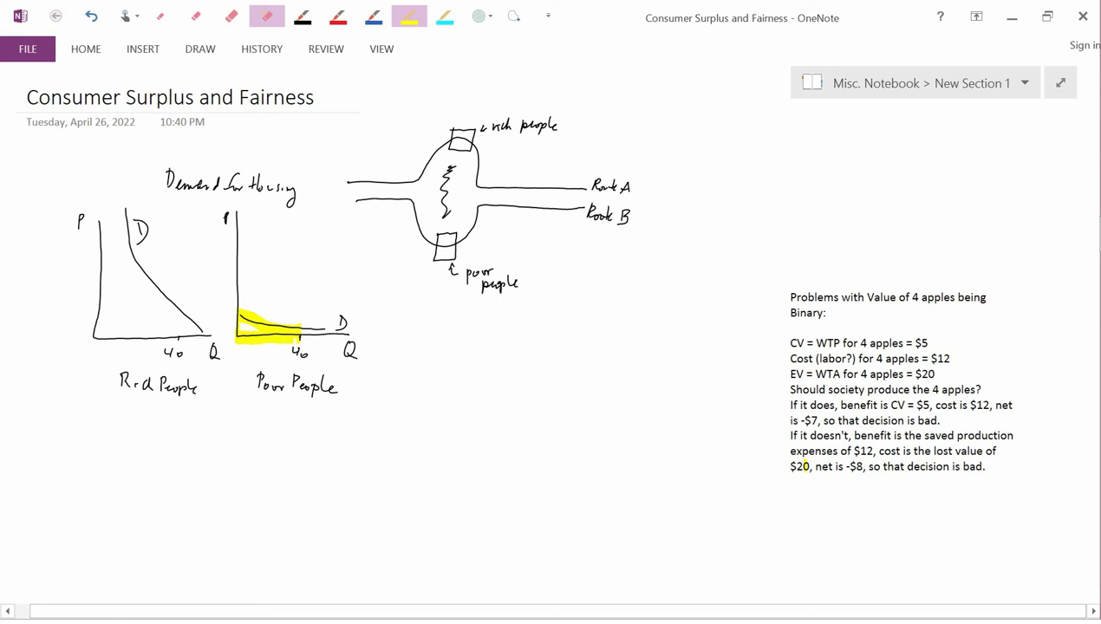
mouse_move(178, 300)
mouse_down()
mouse_move(179, 338)
mouse_move(127, 229)
mouse_up()
mouse_move(180, 336)
mouse_down()
mouse_move(113, 335)
mouse_move(95, 322)
mouse_move(112, 181)
mouse_up()
drag(98, 218, 101, 180)
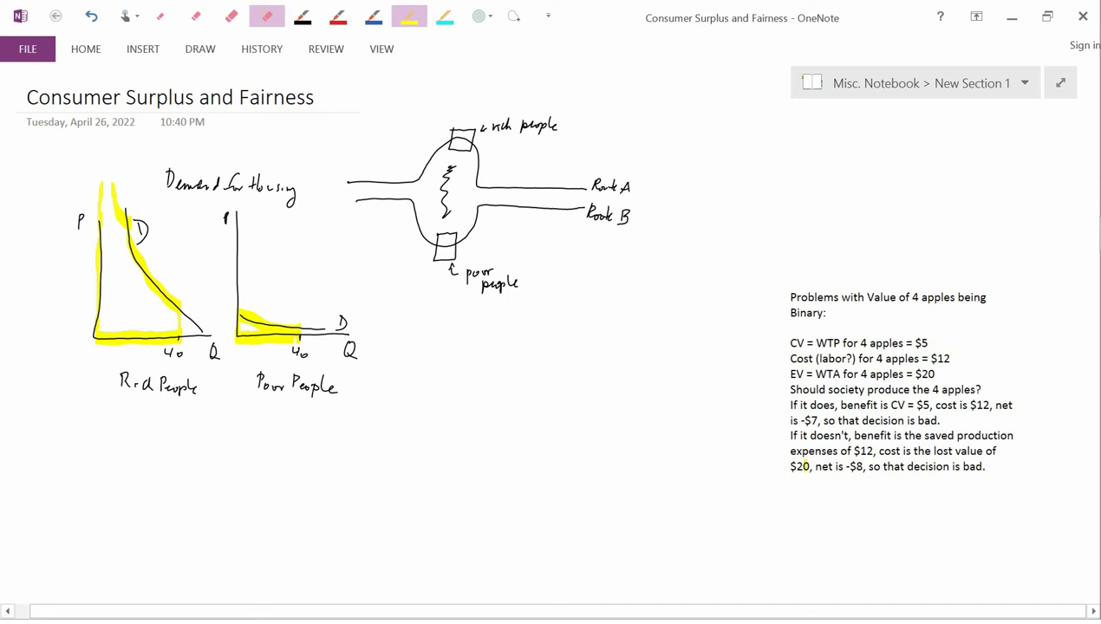
Step: Hatch and touch up yellow fill across the rich people's surplus area under the steep curve
drag(161, 317, 163, 305)
drag(124, 317, 147, 290)
mouse_move(113, 303)
mouse_down()
mouse_move(130, 279)
mouse_move(121, 258)
mouse_up()
drag(102, 274, 111, 256)
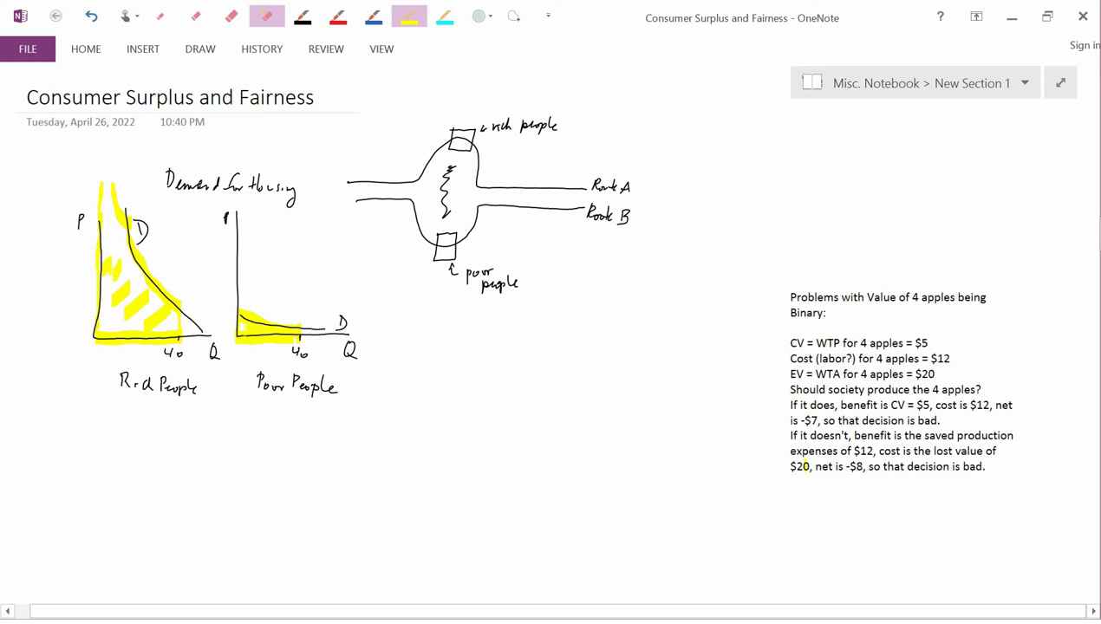
mouse_move(152, 327)
mouse_down()
mouse_move(165, 315)
mouse_move(158, 295)
mouse_up()
mouse_move(121, 305)
mouse_down()
mouse_move(142, 282)
mouse_move(113, 211)
mouse_move(132, 282)
mouse_up()
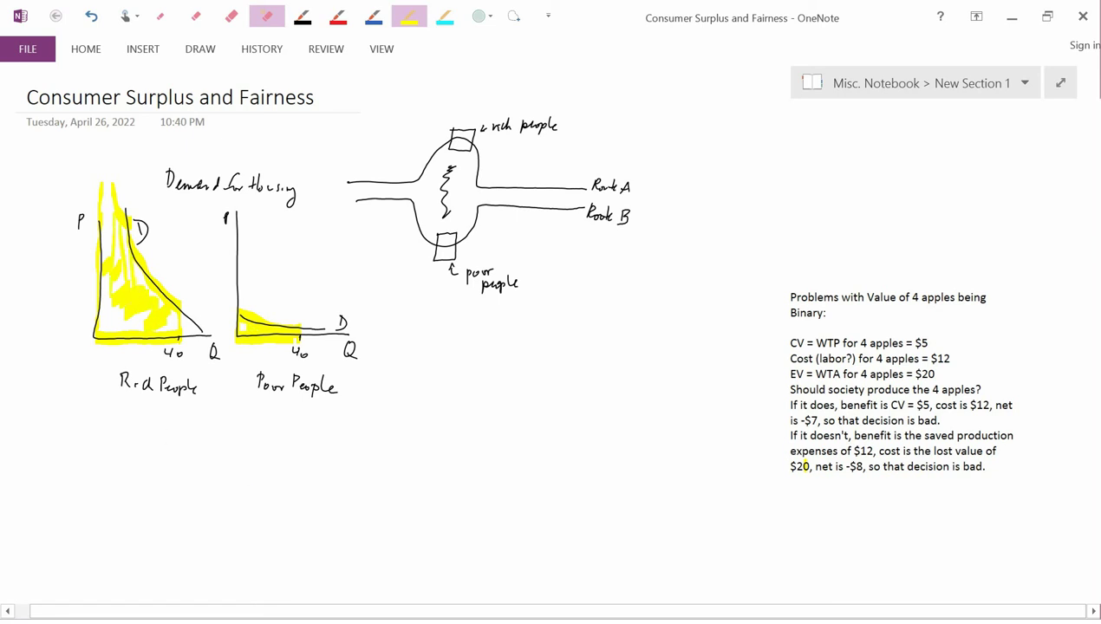
drag(115, 229, 117, 264)
mouse_move(118, 328)
mouse_down()
mouse_move(144, 304)
mouse_move(187, 319)
mouse_up()
drag(139, 283, 136, 265)
drag(125, 273, 128, 251)
drag(107, 328, 110, 272)
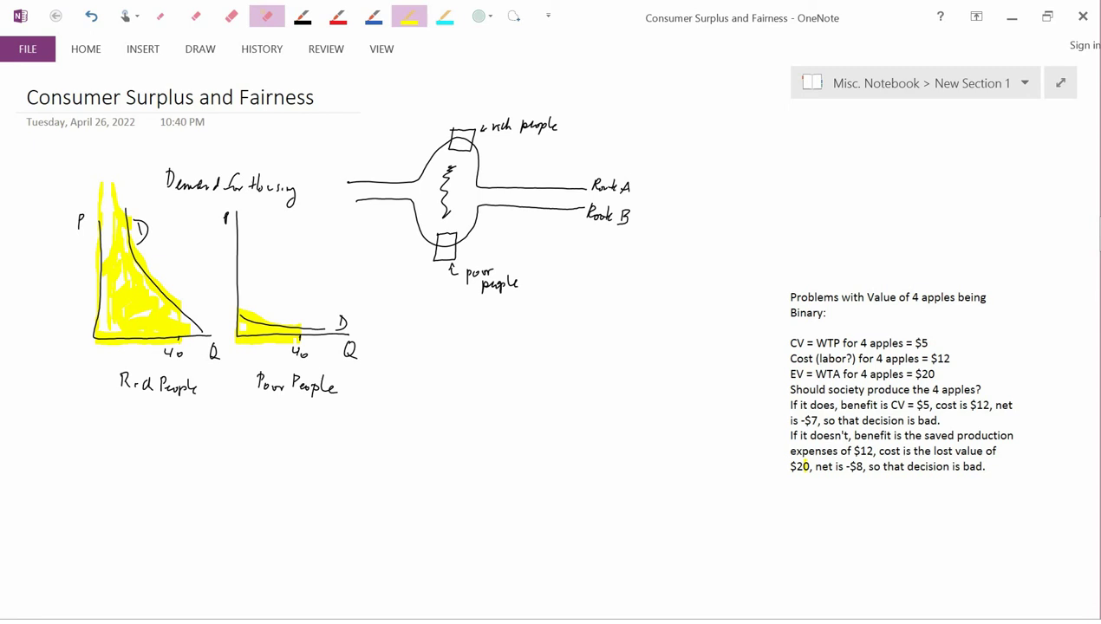
Step: Run the yellow highlighter across the handwritten 'B' label on the lower route
drag(579, 215, 629, 216)
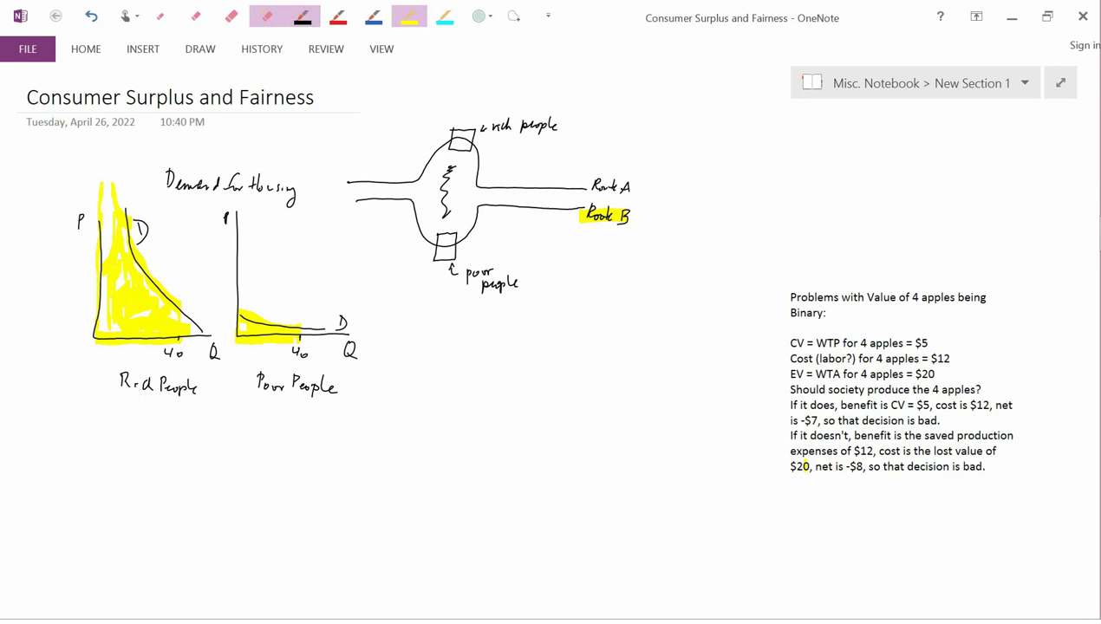
Step: With the black pen, handwrite "Law and Economics" in quotation marks beneath the road sketch
click(302, 16)
mouse_move(443, 361)
mouse_down()
mouse_move(449, 386)
mouse_move(495, 385)
mouse_move(505, 368)
mouse_up()
mouse_move(510, 373)
mouse_down()
mouse_move(511, 386)
mouse_move(588, 377)
mouse_up()
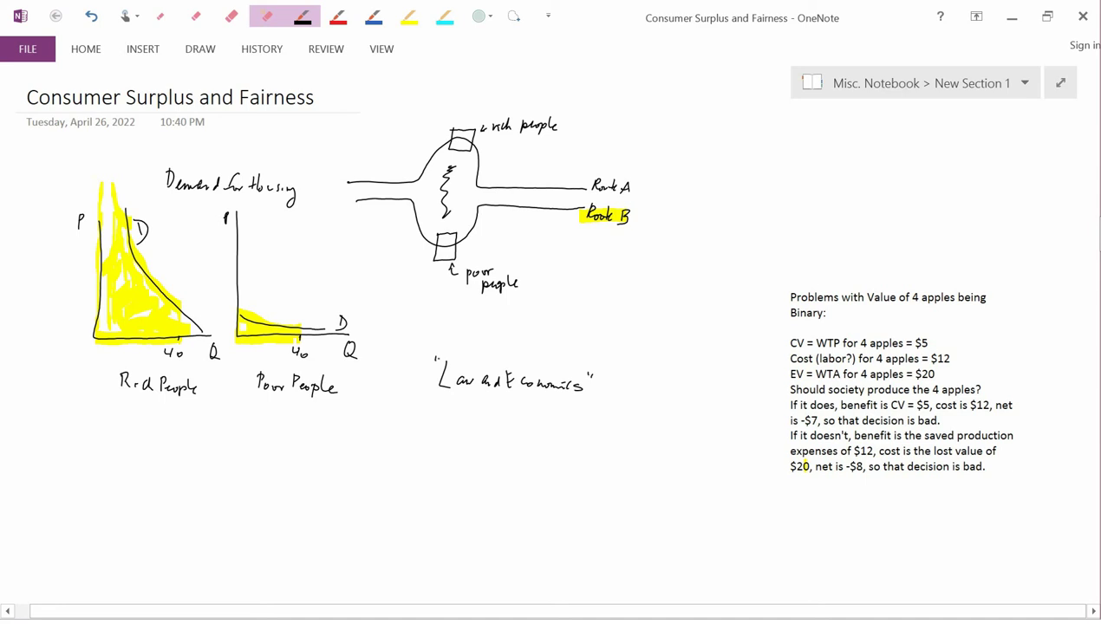